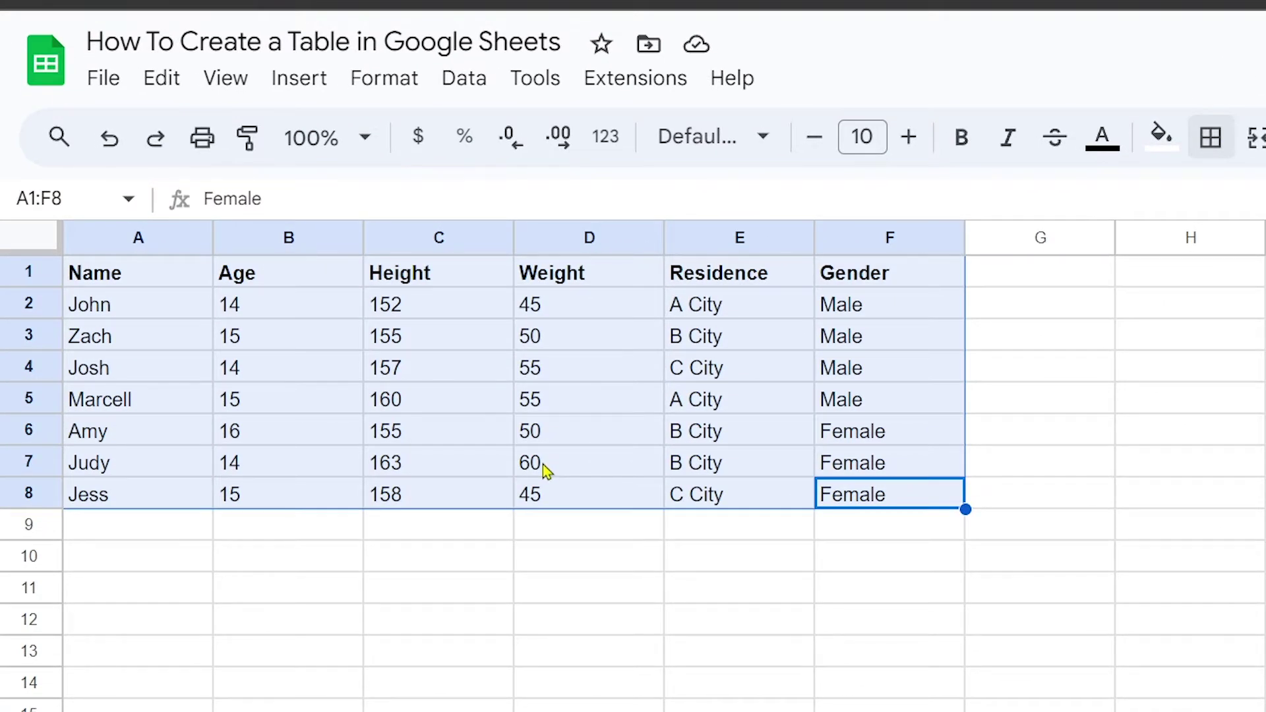
Select the whole data table A1:F8 starting from the Name header
{"action": "left_click", "coordinate": [543, 464]}
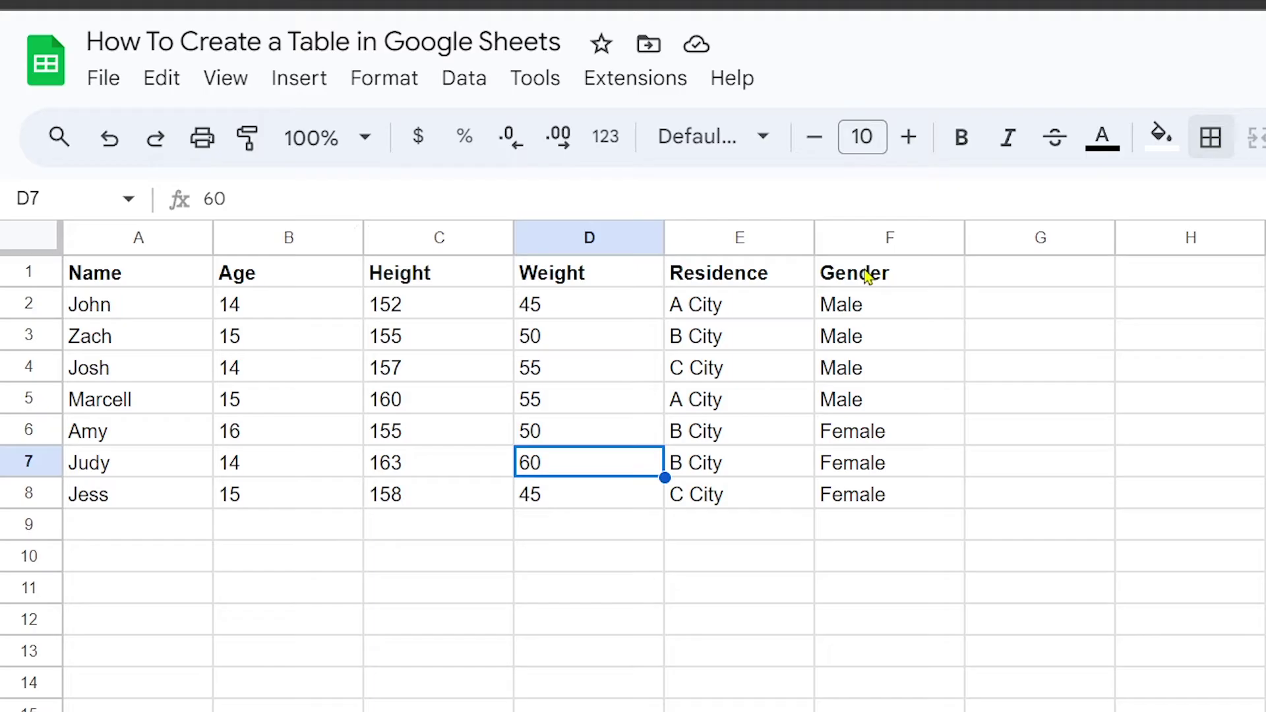
{"action": "left_click", "coordinate": [623, 653]}
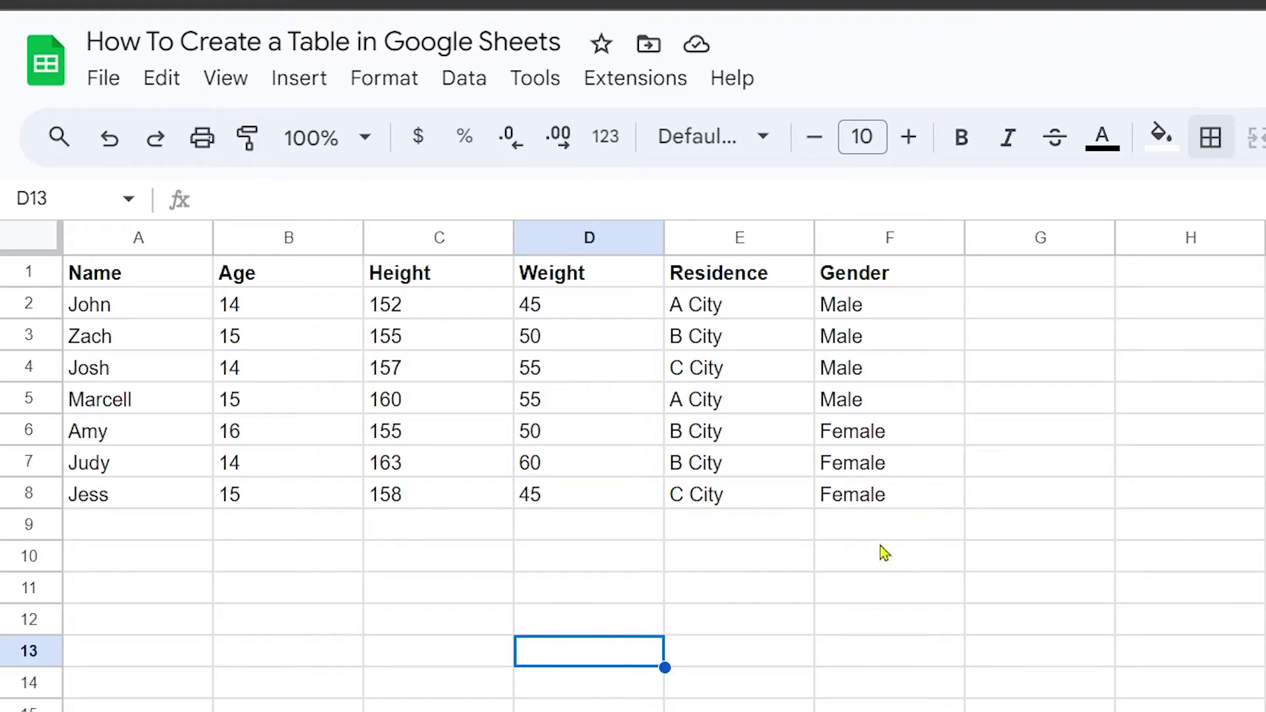
{"action": "left_click_drag", "start_coordinate": [861, 495], "coordinate": [8, 327]}
{"action": "left_click", "coordinate": [117, 279]}
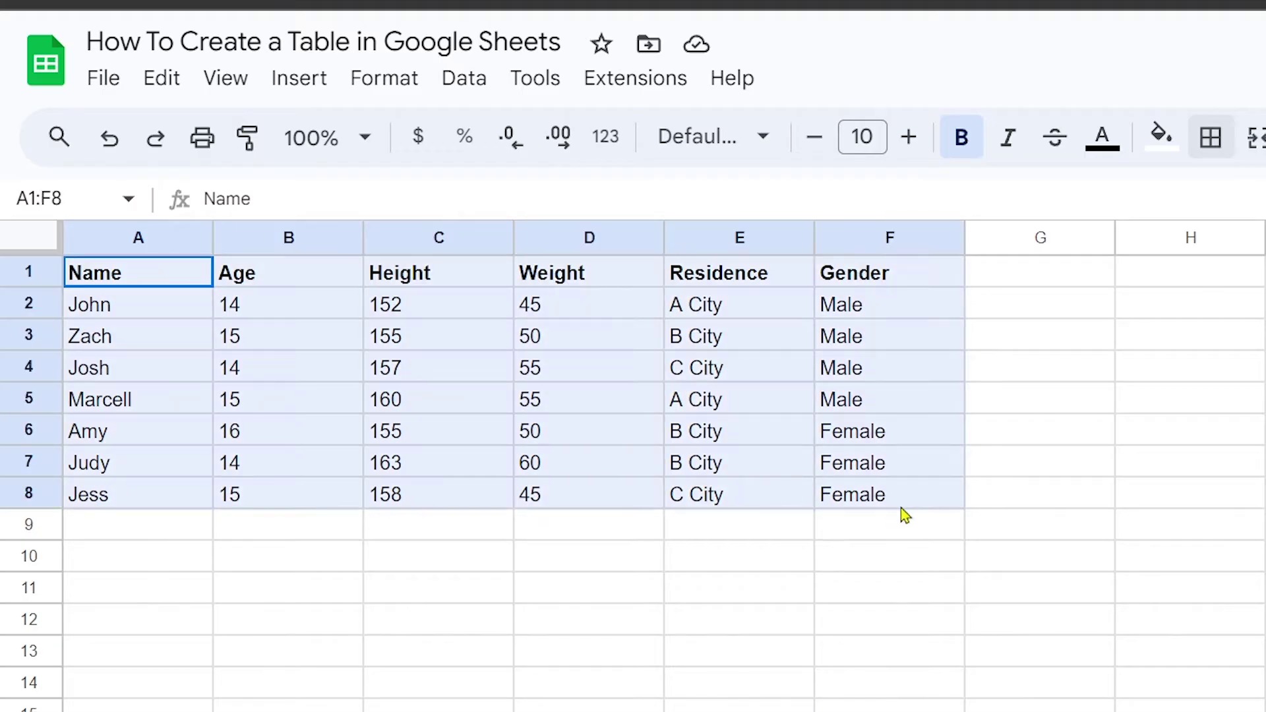
{"action": "left_click_drag", "start_coordinate": [134, 274], "coordinate": [841, 502]}
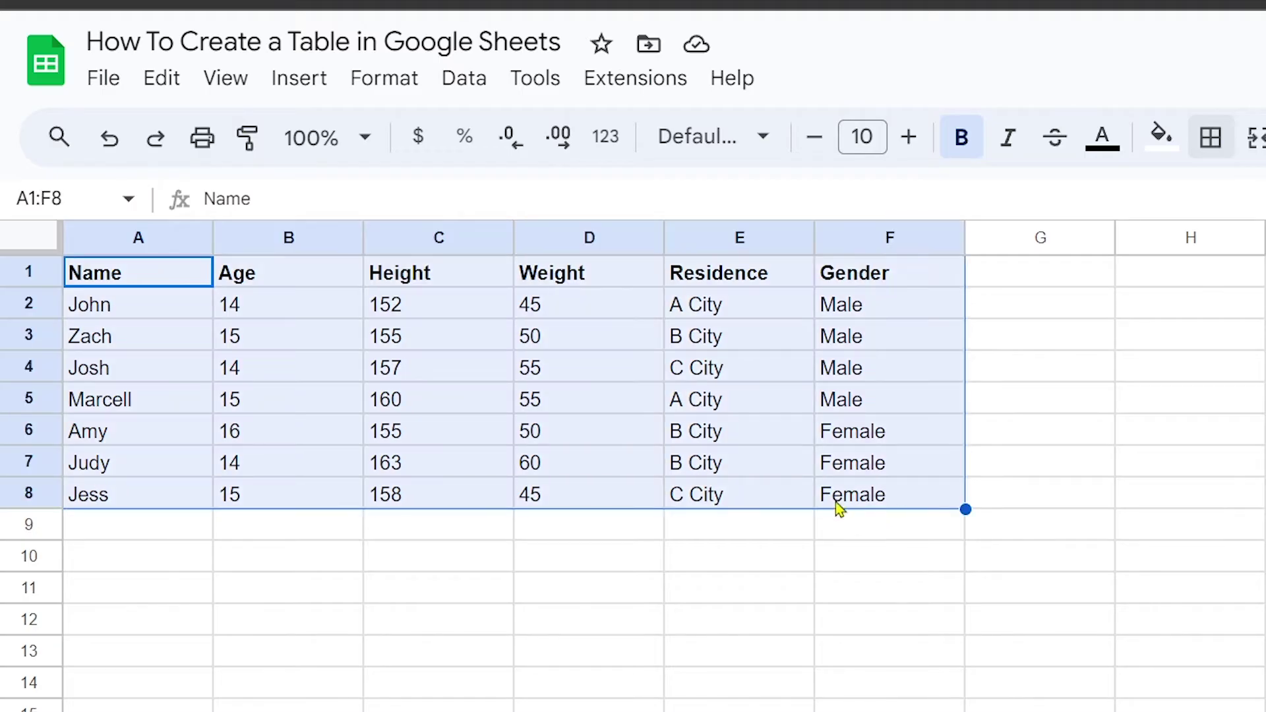
Add a filter across the table's header row via the Data menu
{"action": "left_click", "coordinate": [464, 78]}
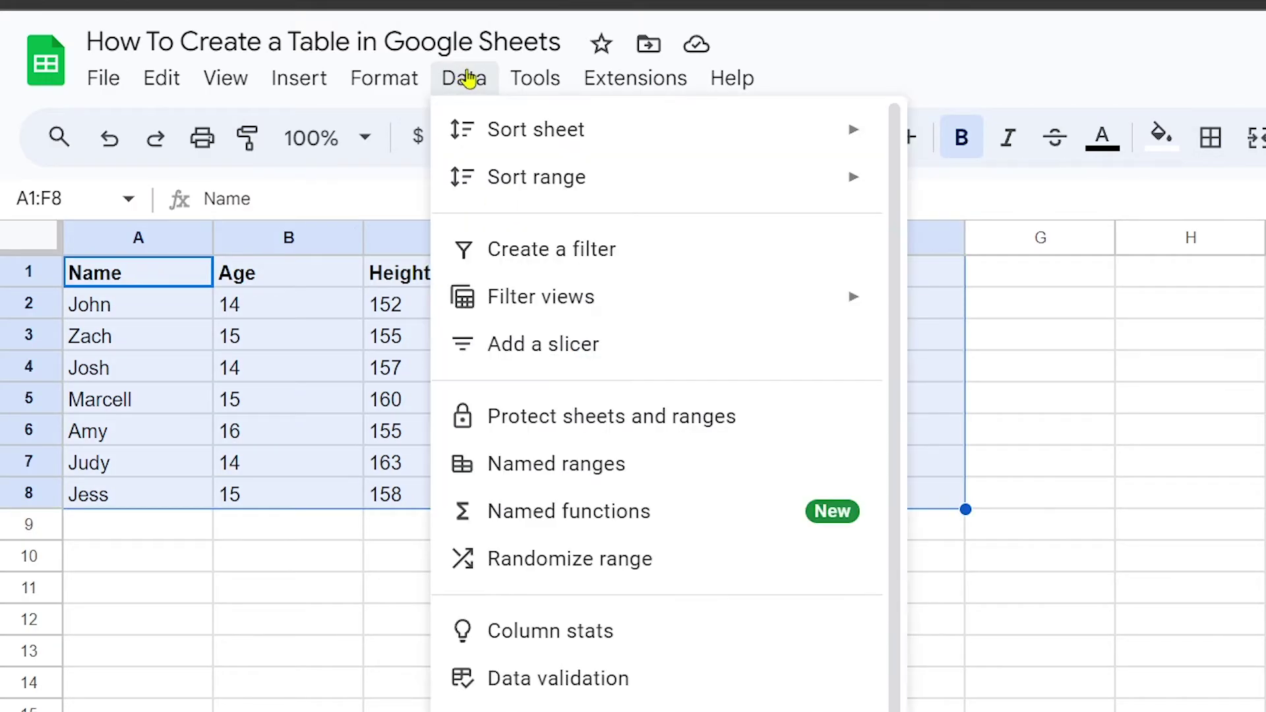
{"action": "left_click", "coordinate": [636, 257]}
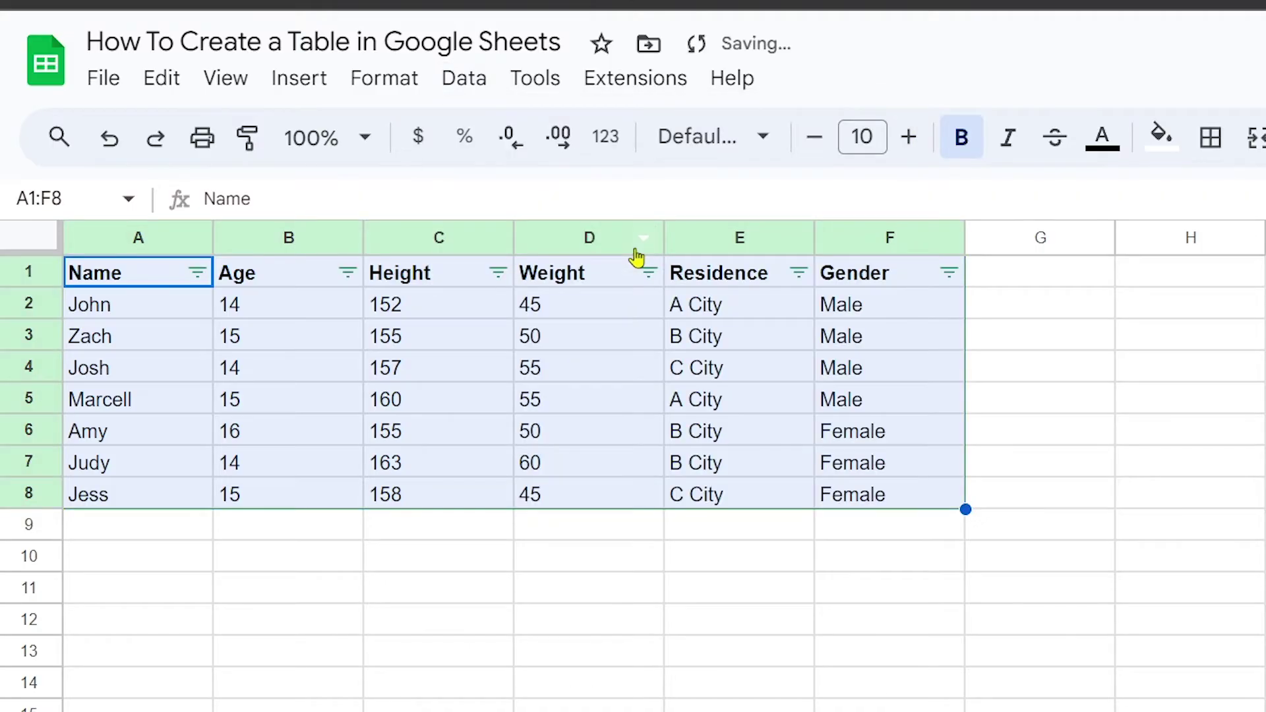
{"action": "left_click", "coordinate": [1039, 366]}
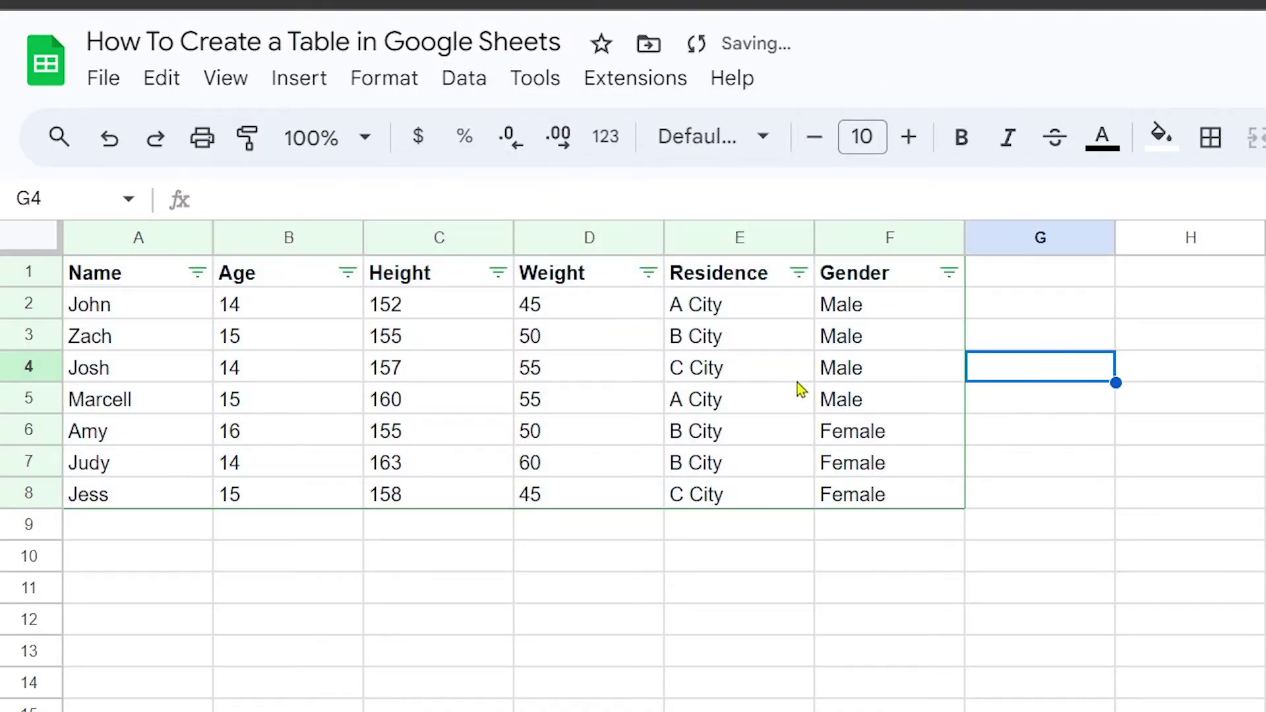
Sort the rows by Residence A to Z so A City comes before B and C City
{"action": "left_click", "coordinate": [799, 273]}
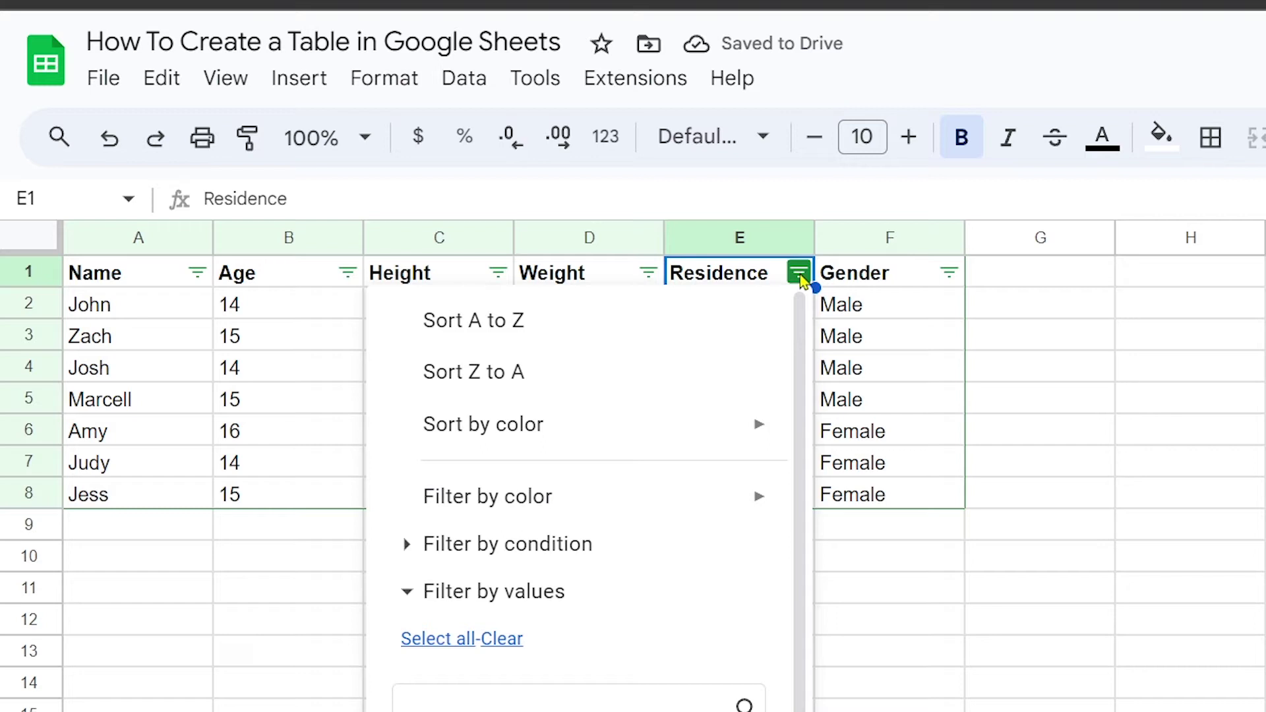
{"action": "scroll", "coordinate": [692, 395], "scroll_direction": "down", "scroll_amount": 2}
{"action": "scroll", "coordinate": [605, 706], "scroll_direction": "up", "scroll_amount": 2}
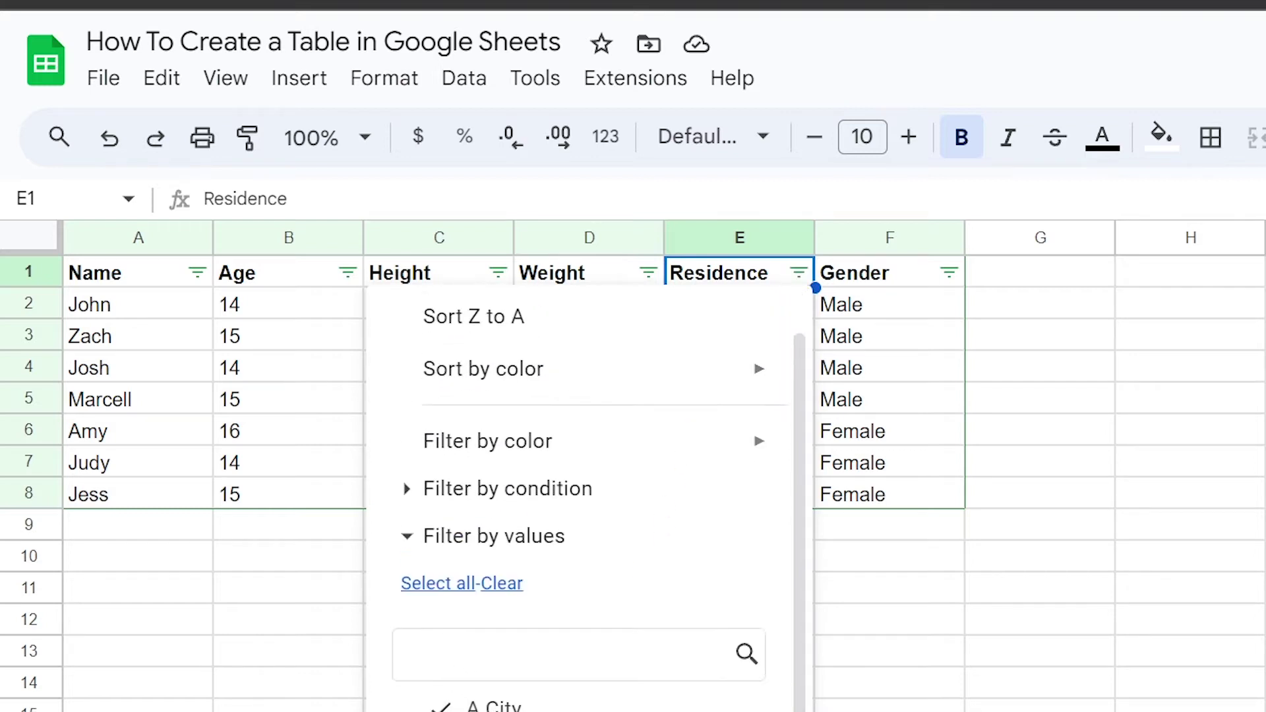
{"action": "scroll", "coordinate": [613, 389], "scroll_direction": "up", "scroll_amount": 1}
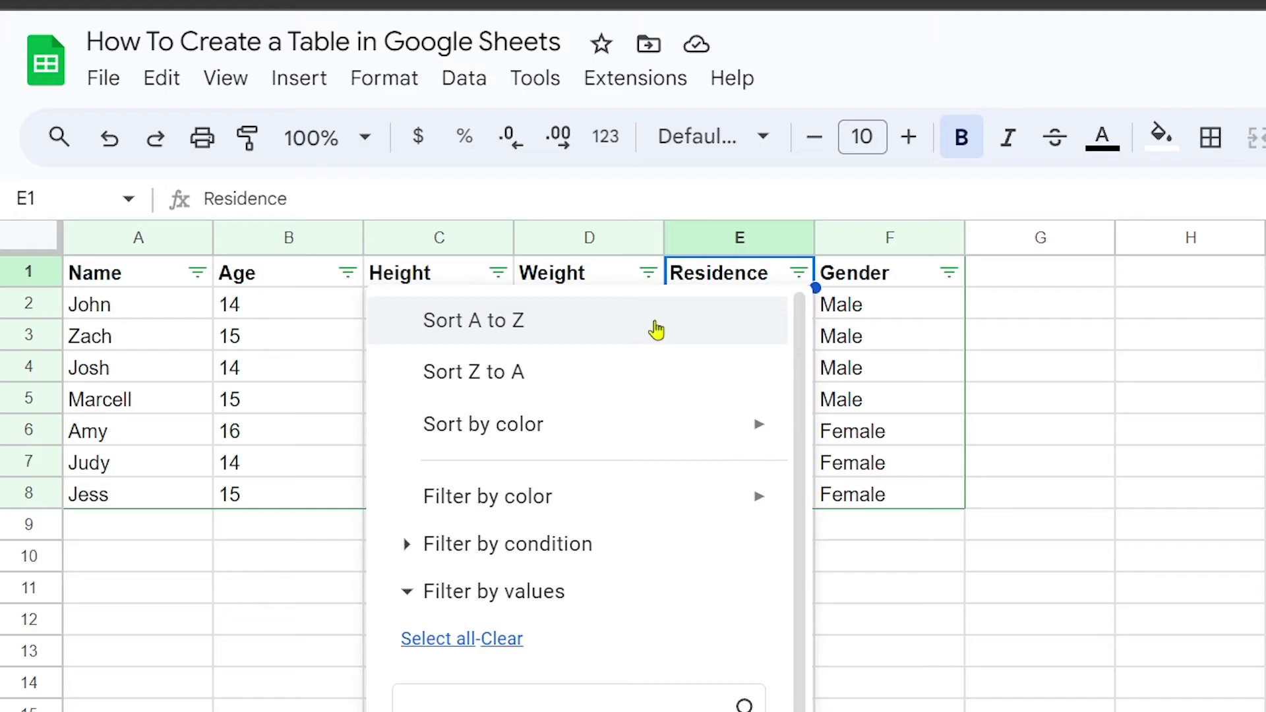
{"action": "left_click", "coordinate": [515, 334]}
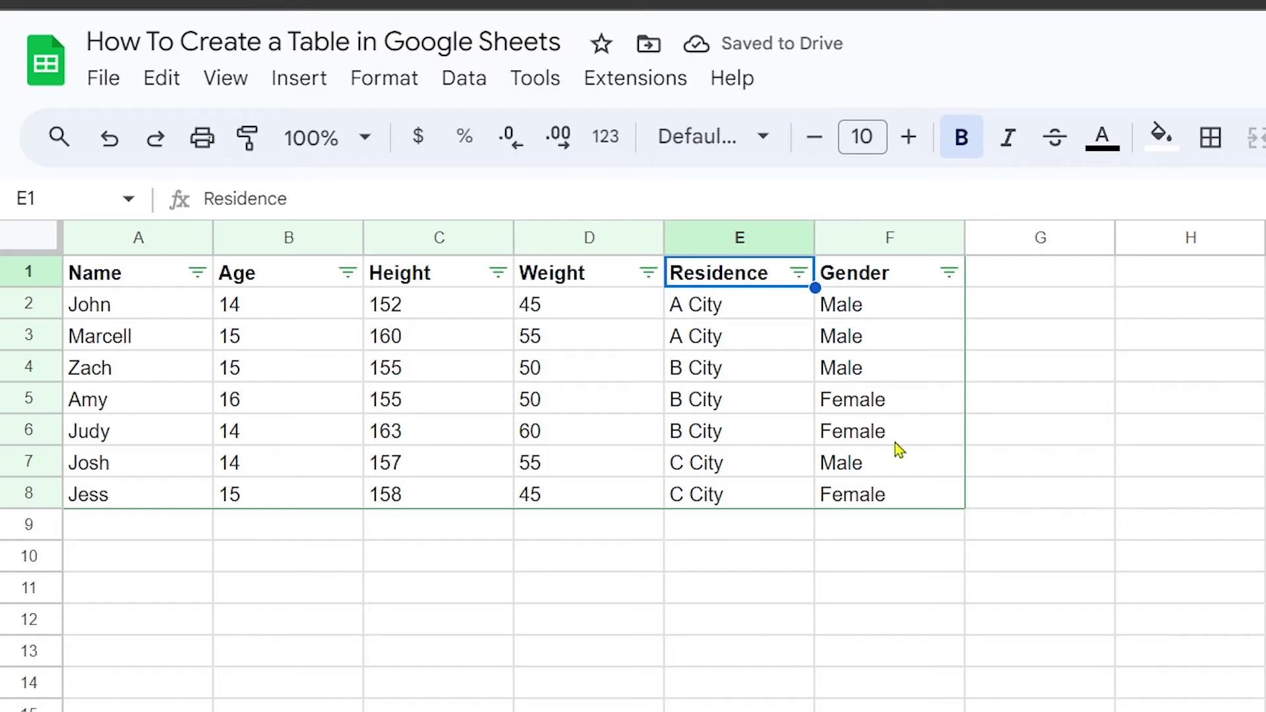
Sort the rows by Gender Z to A, putting the Male entries above the Female ones
{"action": "left_click", "coordinate": [952, 274]}
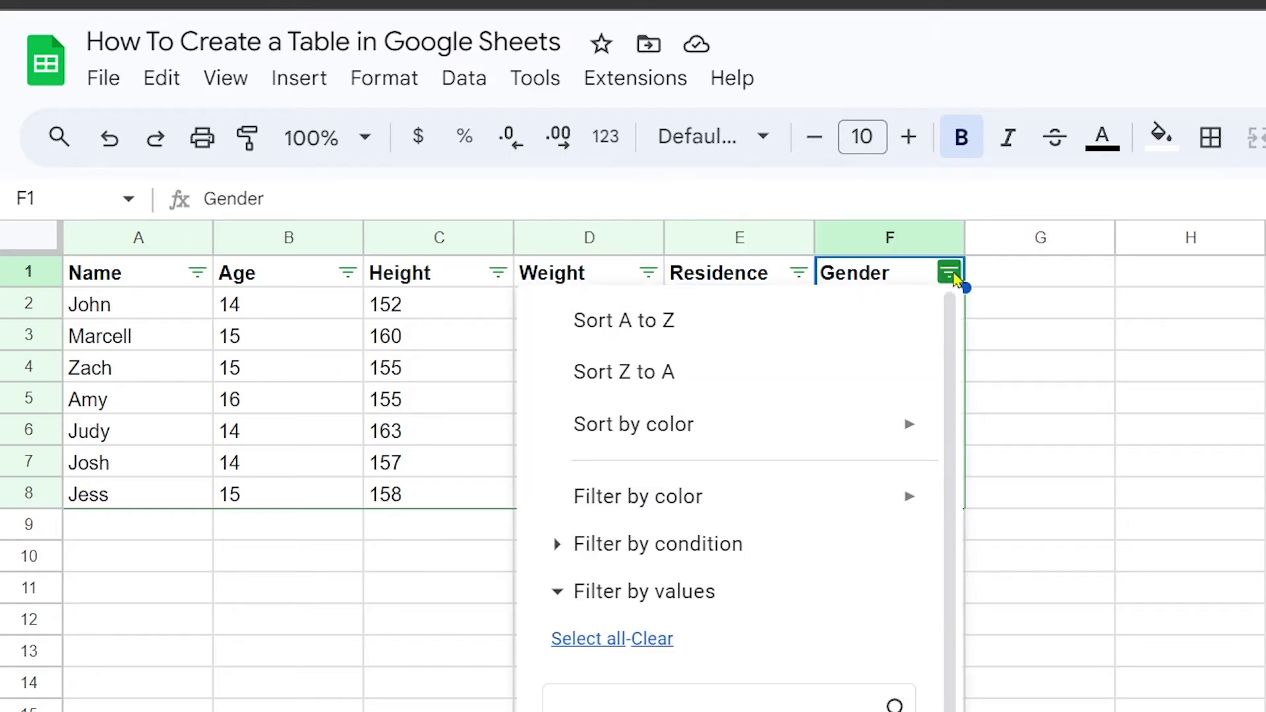
{"action": "scroll", "coordinate": [803, 567], "scroll_direction": "down", "scroll_amount": 1}
{"action": "scroll", "coordinate": [791, 594], "scroll_direction": "down", "scroll_amount": 1}
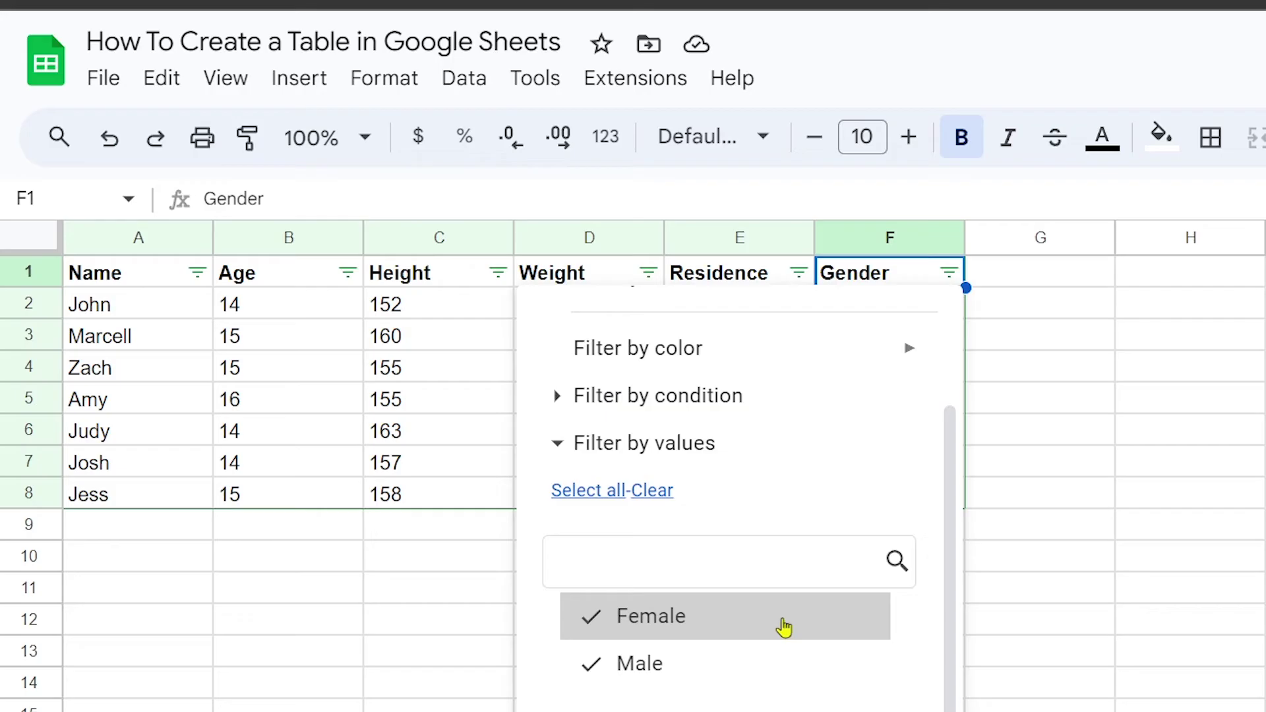
{"action": "scroll", "coordinate": [735, 662], "scroll_direction": "up", "scroll_amount": 3}
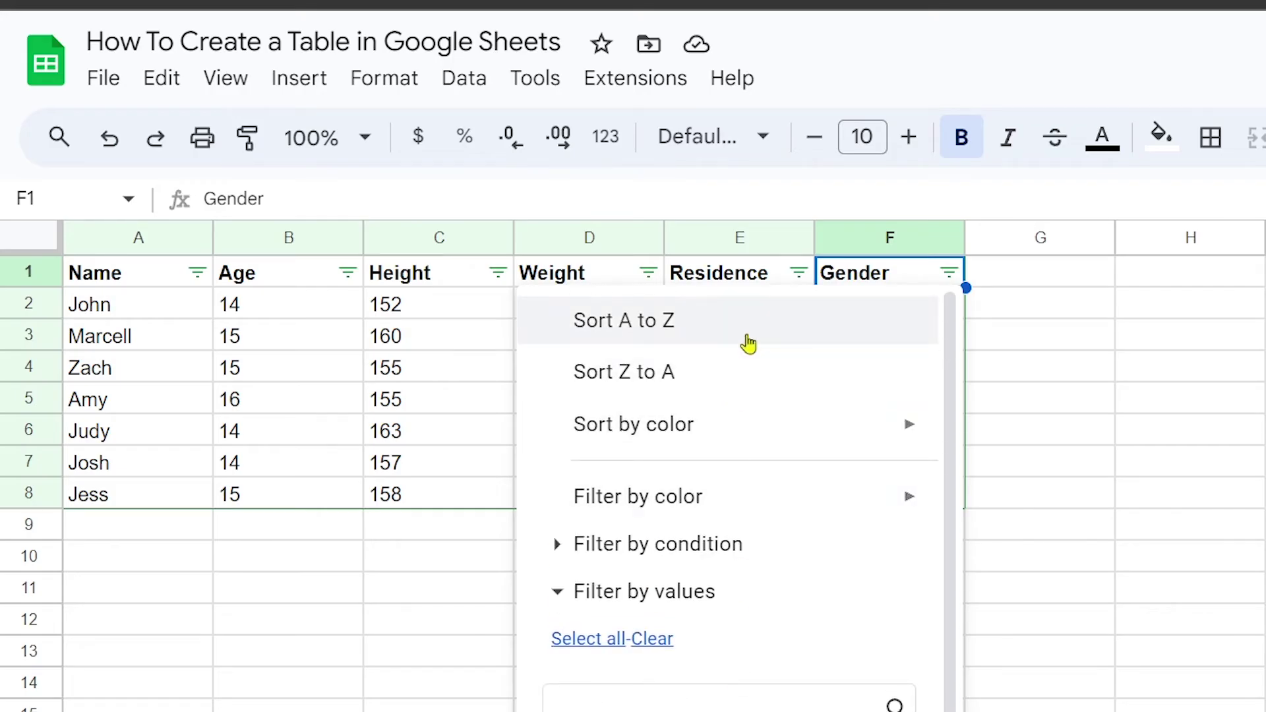
{"action": "left_click", "coordinate": [695, 373]}
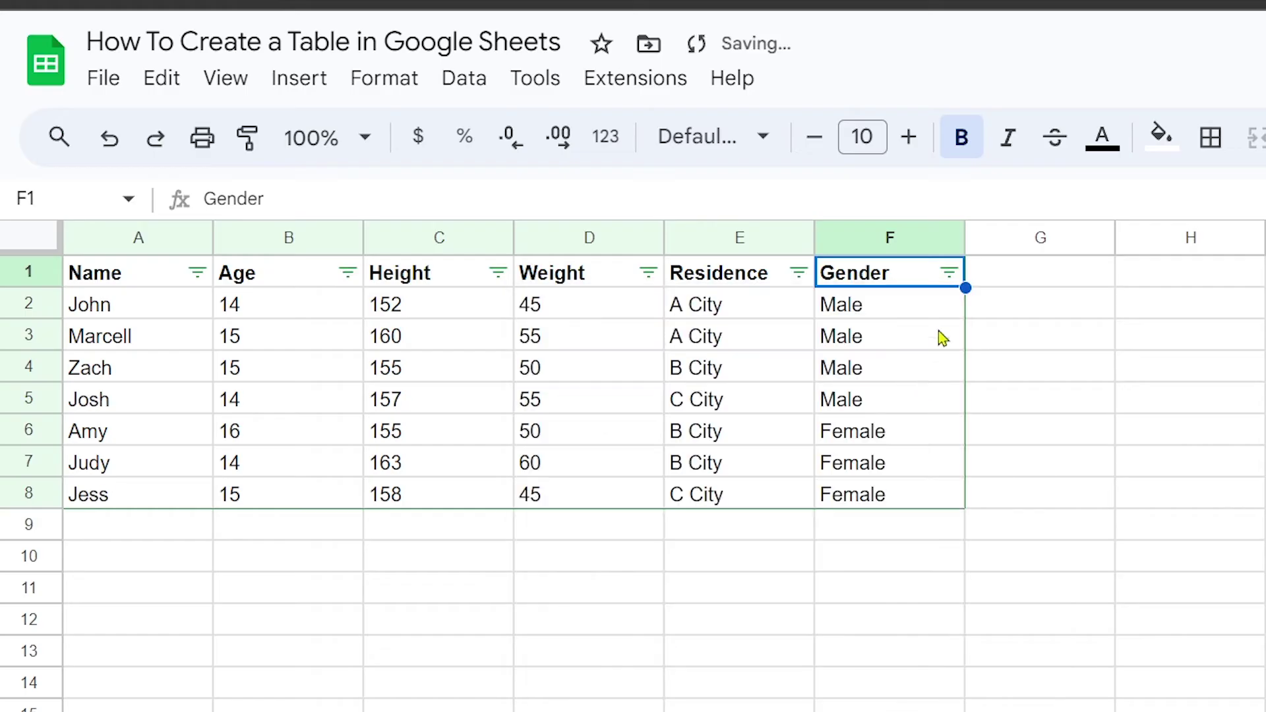
{"action": "left_click_drag", "start_coordinate": [876, 306], "coordinate": [869, 508]}
{"action": "left_click", "coordinate": [866, 433]}
{"action": "left_click", "coordinate": [791, 555]}
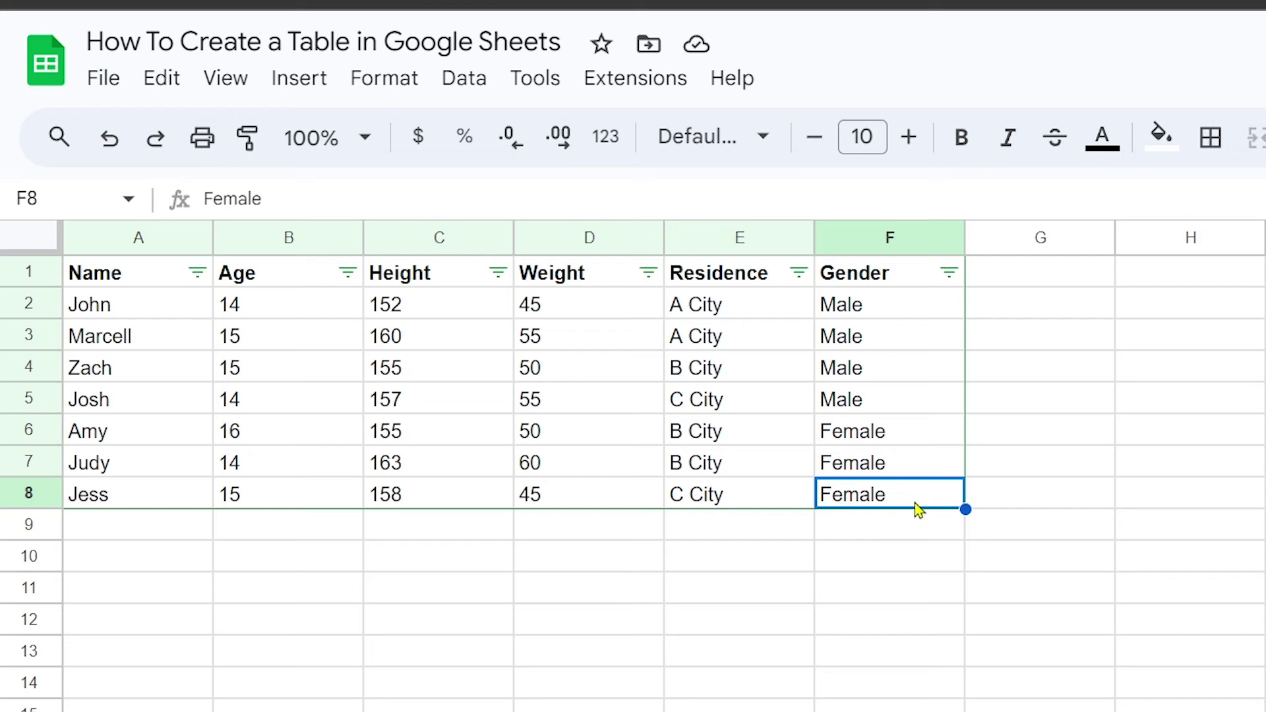
Apply All borders to every cell of A1:F8 and reselect the table
{"action": "left_click_drag", "start_coordinate": [918, 505], "coordinate": [141, 280]}
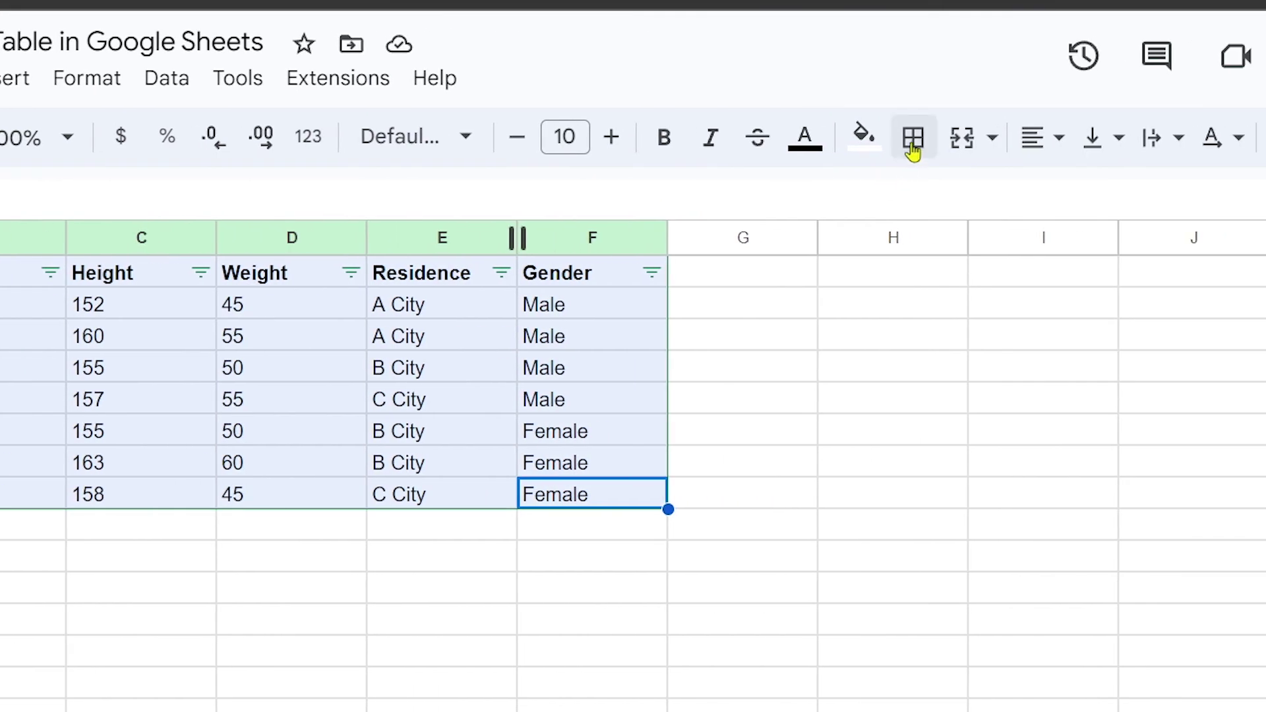
{"action": "left_click", "coordinate": [913, 139]}
{"action": "left_click", "coordinate": [930, 210]}
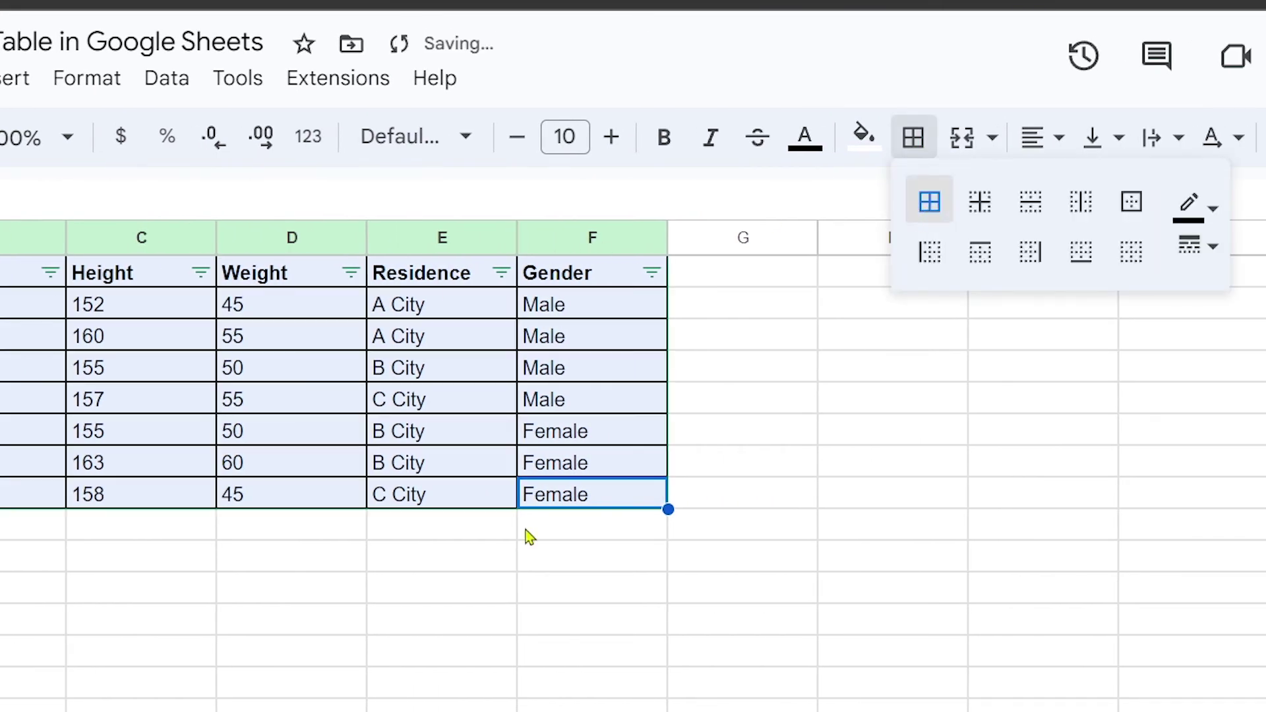
{"action": "left_click", "coordinate": [630, 665]}
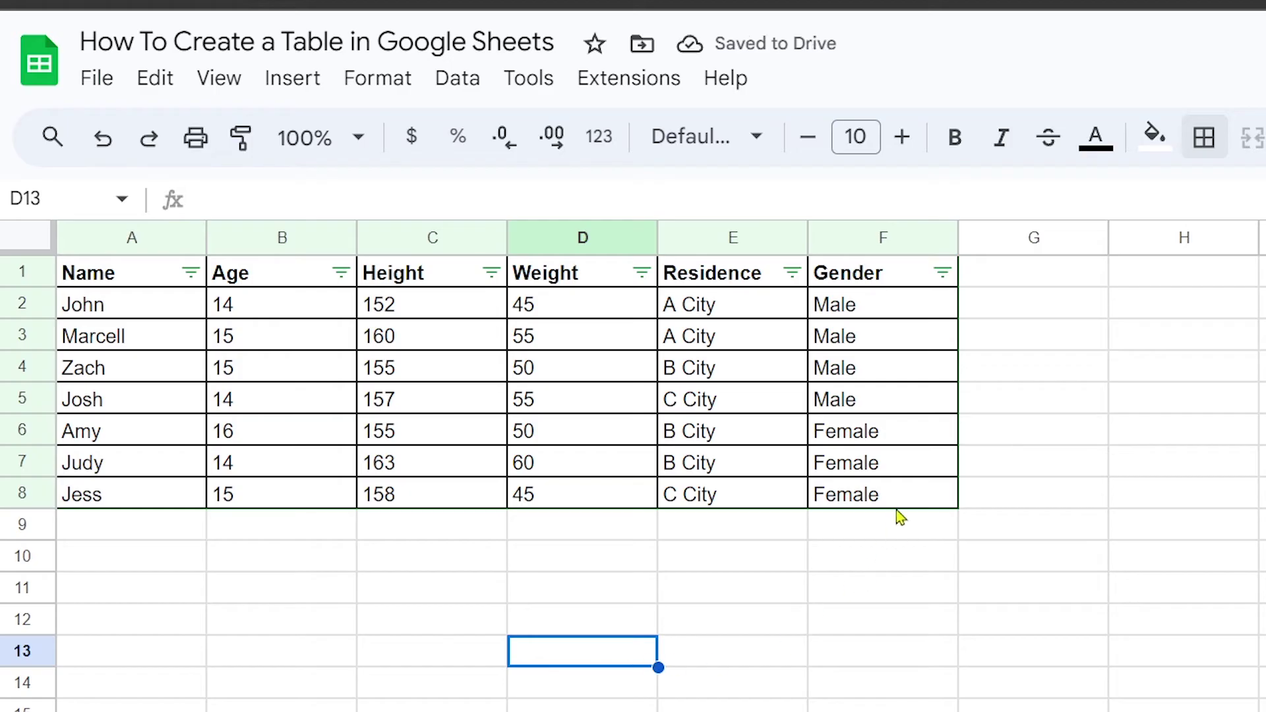
{"action": "left_click_drag", "start_coordinate": [895, 499], "coordinate": [87, 278]}
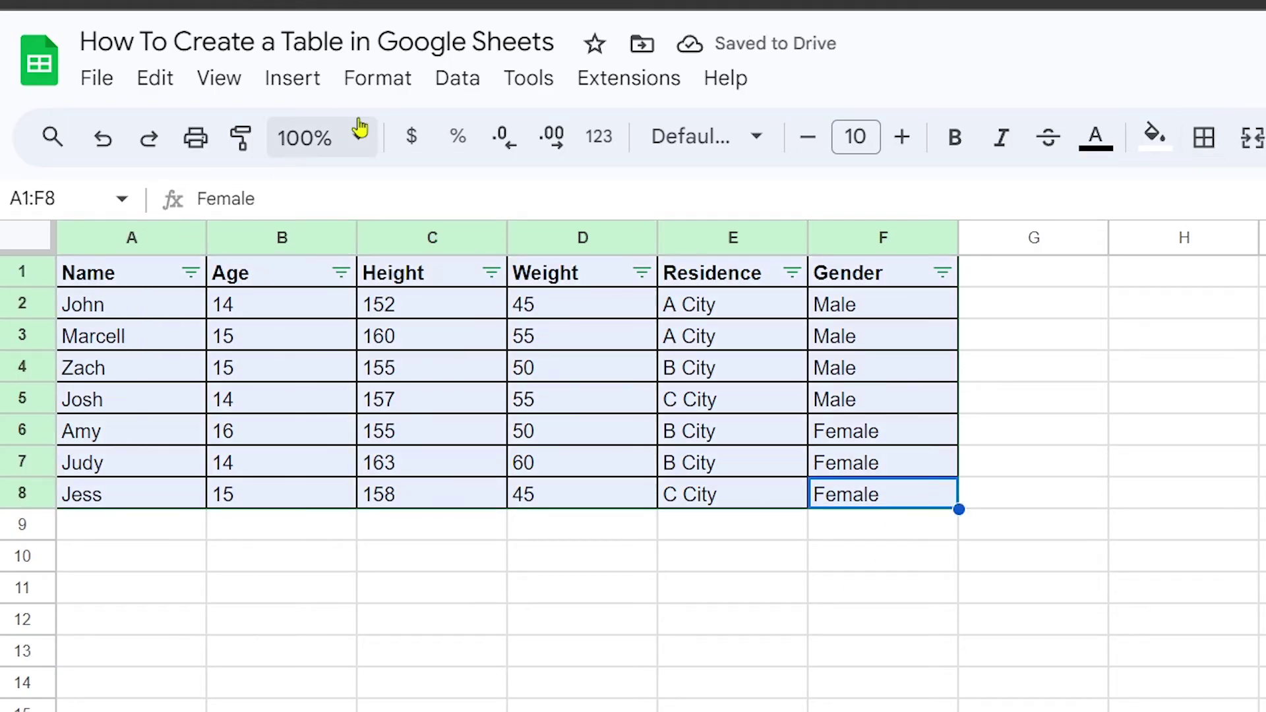
Apply the teal default alternating-colours style to the table via Format > Alternating colors
{"action": "left_click", "coordinate": [396, 94]}
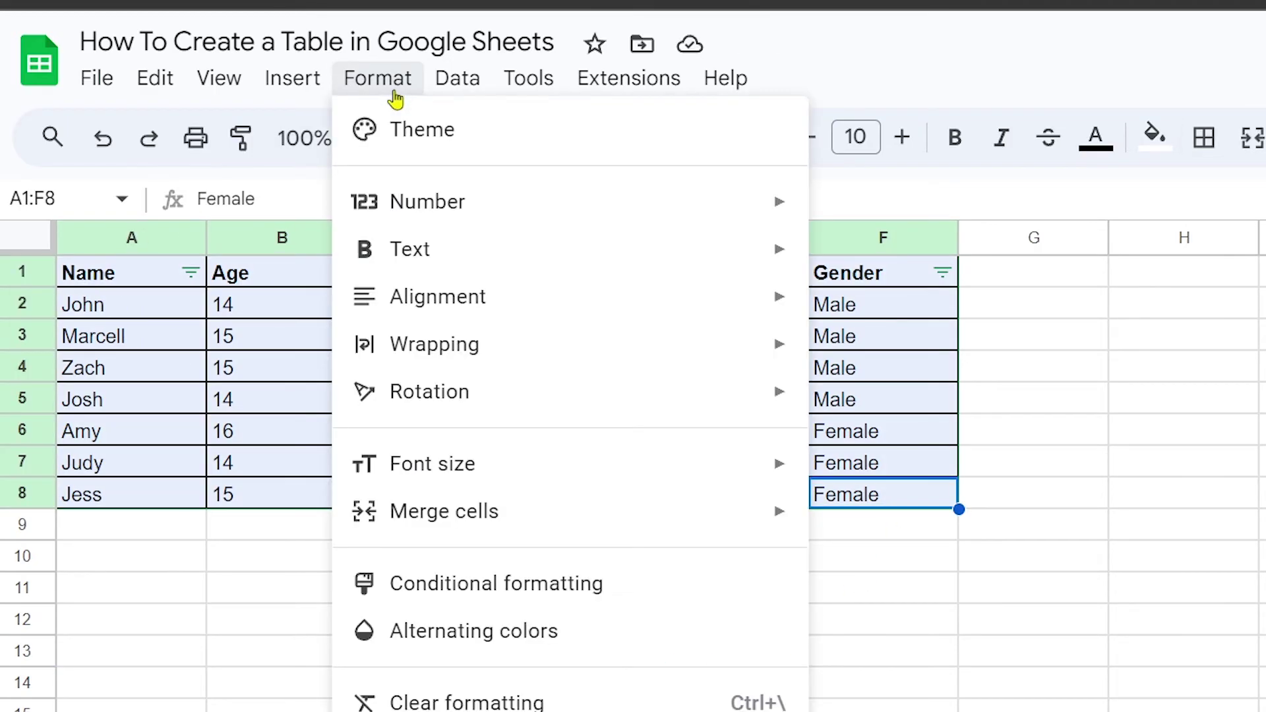
{"action": "left_click", "coordinate": [478, 633]}
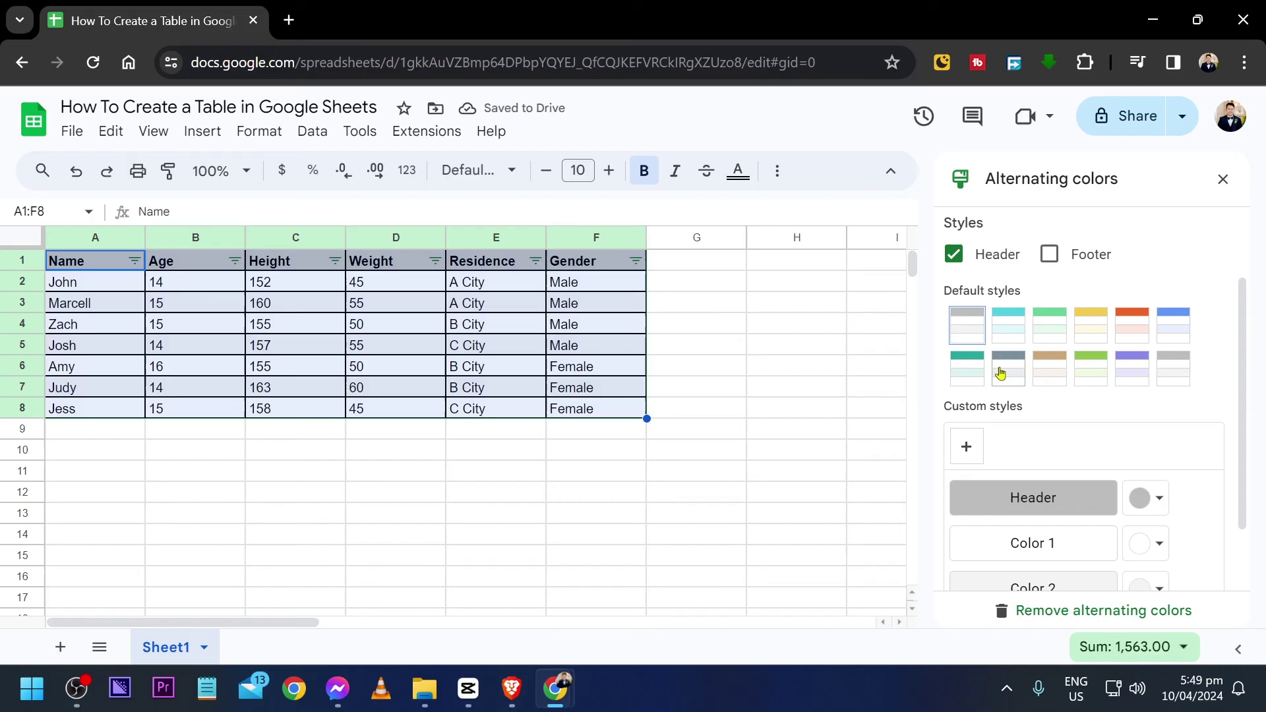
{"action": "left_click", "coordinate": [973, 374]}
{"action": "left_click", "coordinate": [702, 390]}
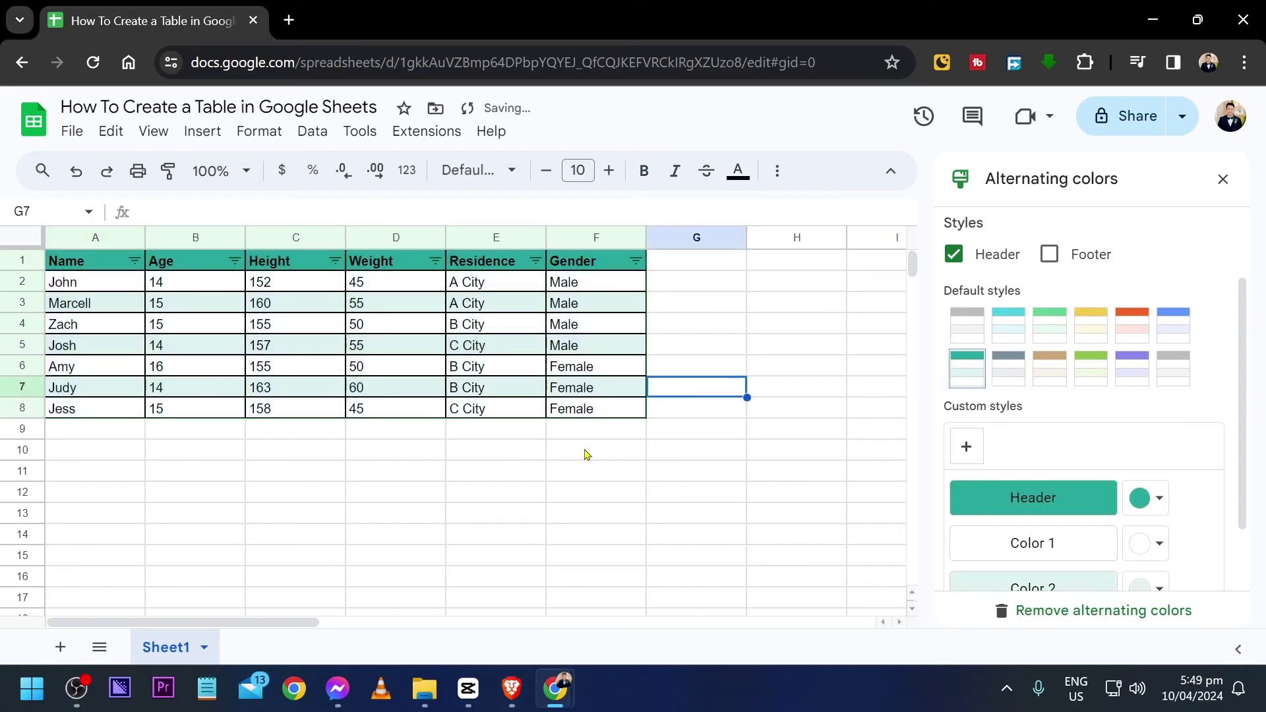